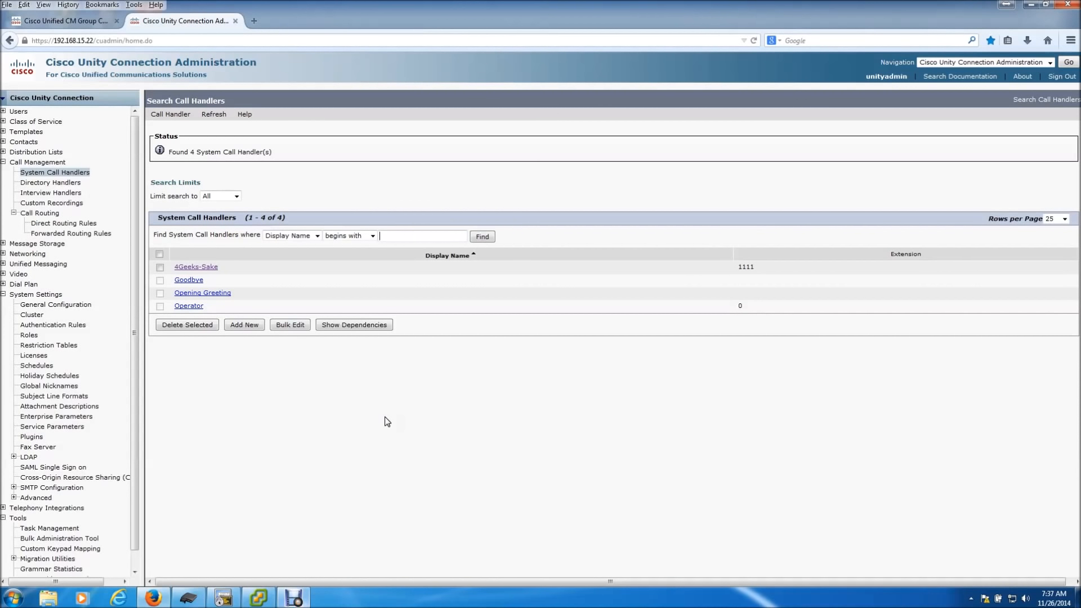
Review the 4Geeks-Sake Scheule schedule's Monday–Friday 7 AM to 7 PM hours
click(37, 365)
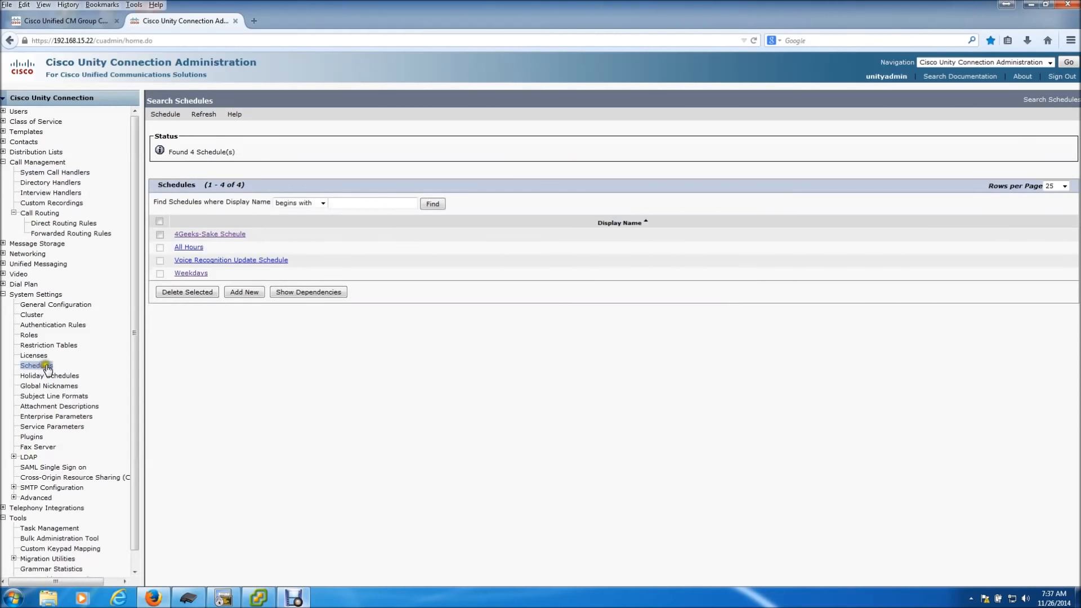
click(209, 234)
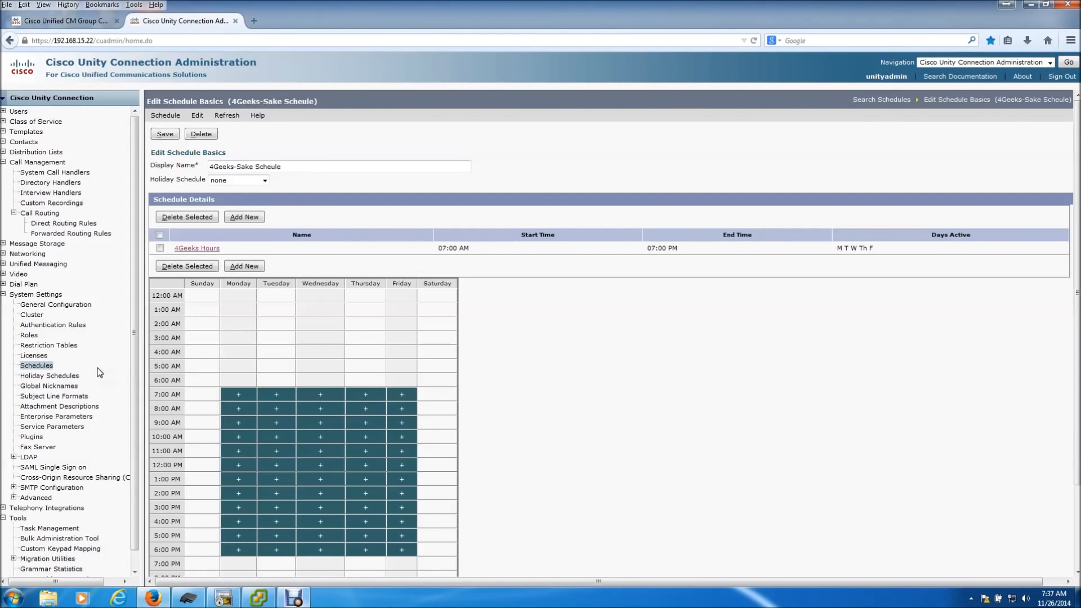
View the Holidays_2014 schedule with its Thanksgiving and Christmas closures
click(50, 376)
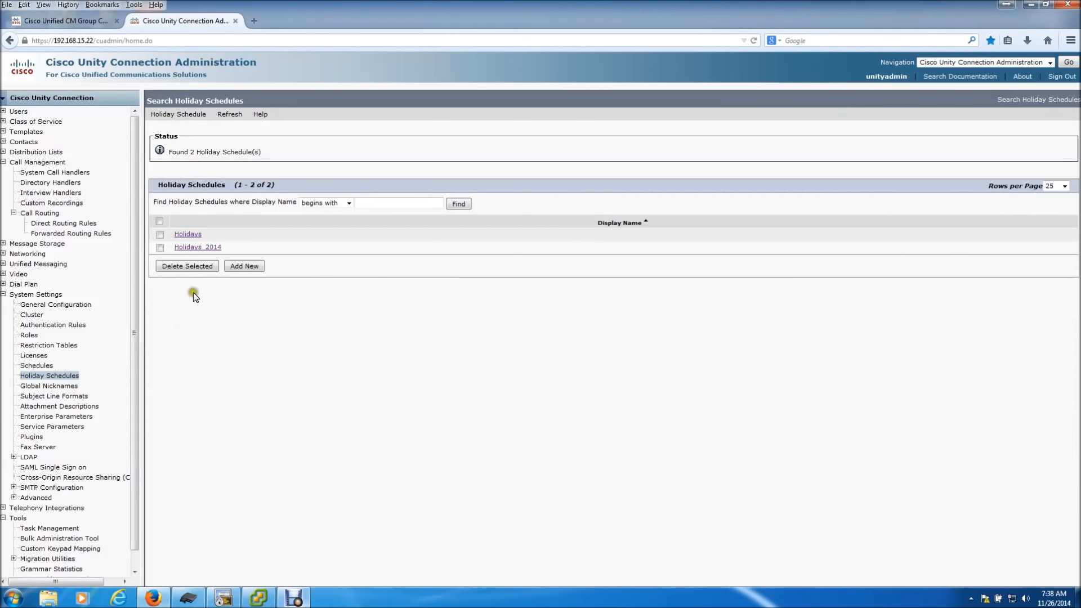
click(198, 247)
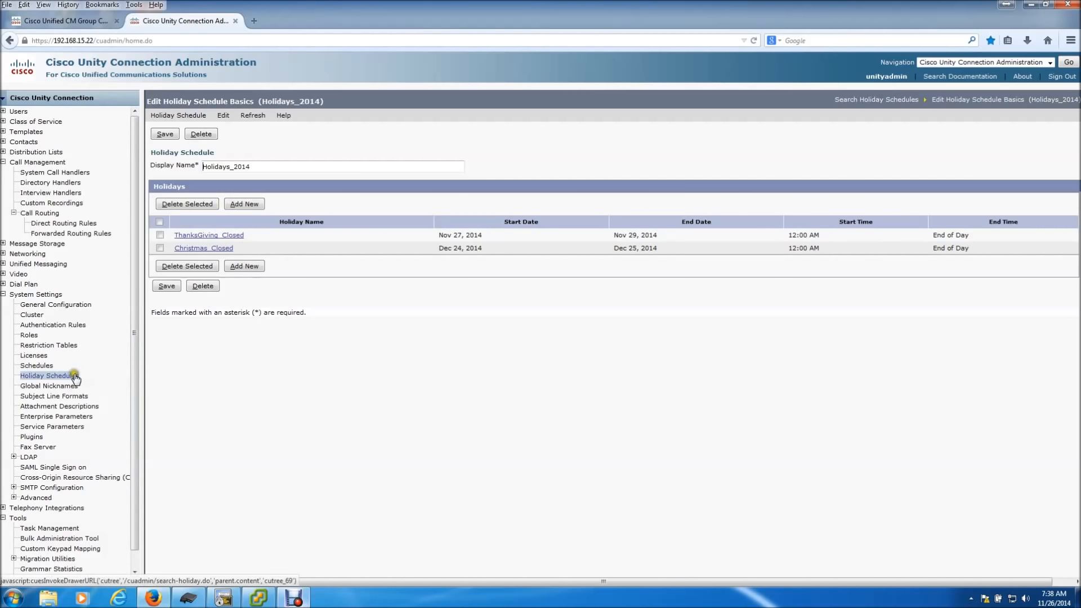
Set Holidays_2014 as the holiday schedule of 4Geeks-Sake Scheule and save
click(44, 366)
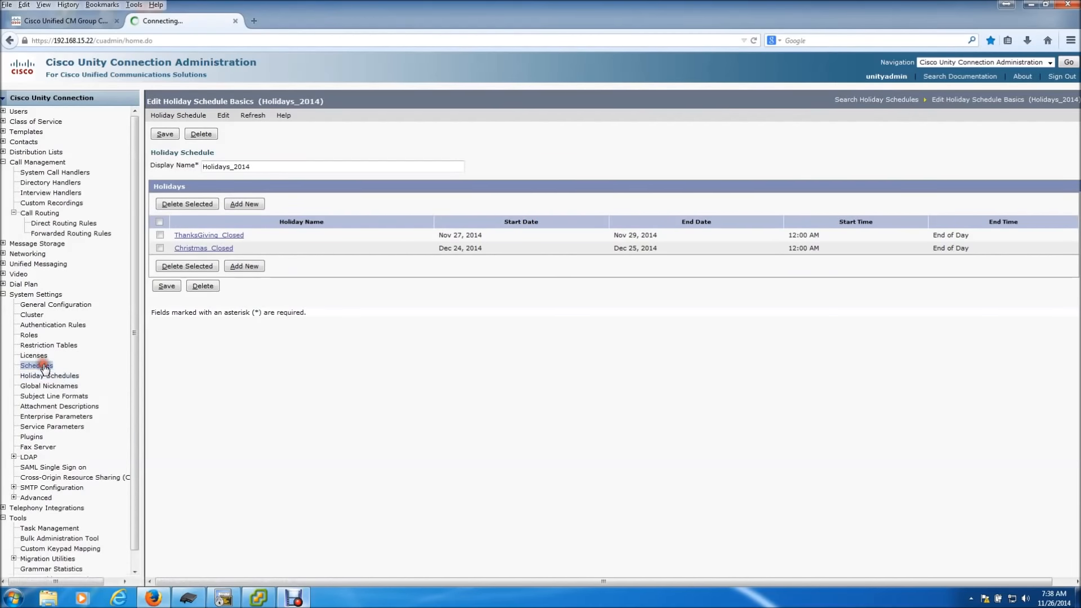
click(208, 235)
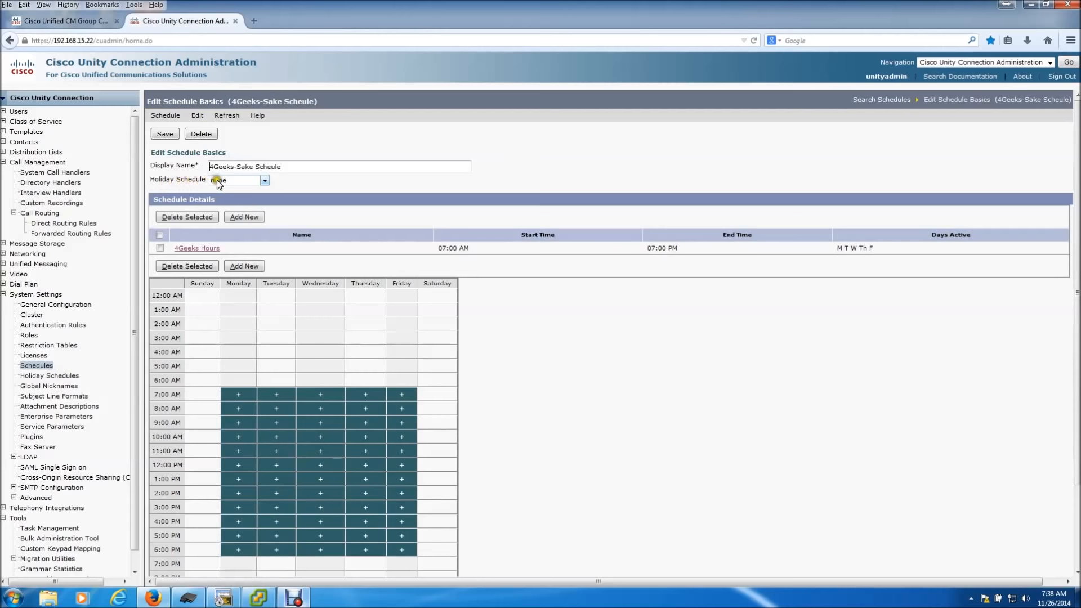
click(238, 180)
click(236, 192)
click(165, 134)
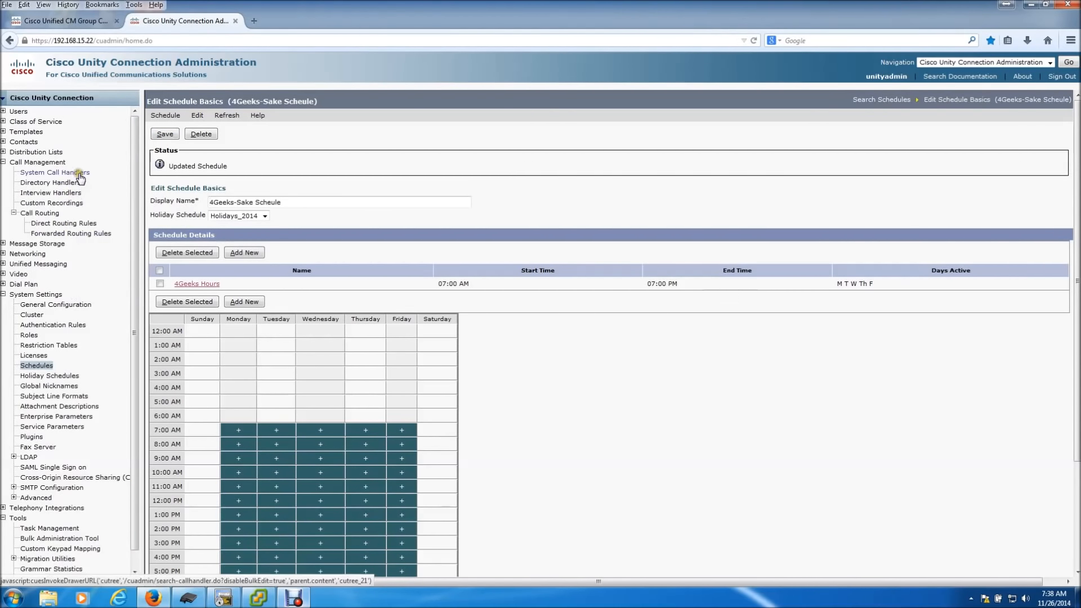
Set 4Geeks-Sake Scheule as the 4Geeks-Sake call handler's active schedule and save
click(54, 172)
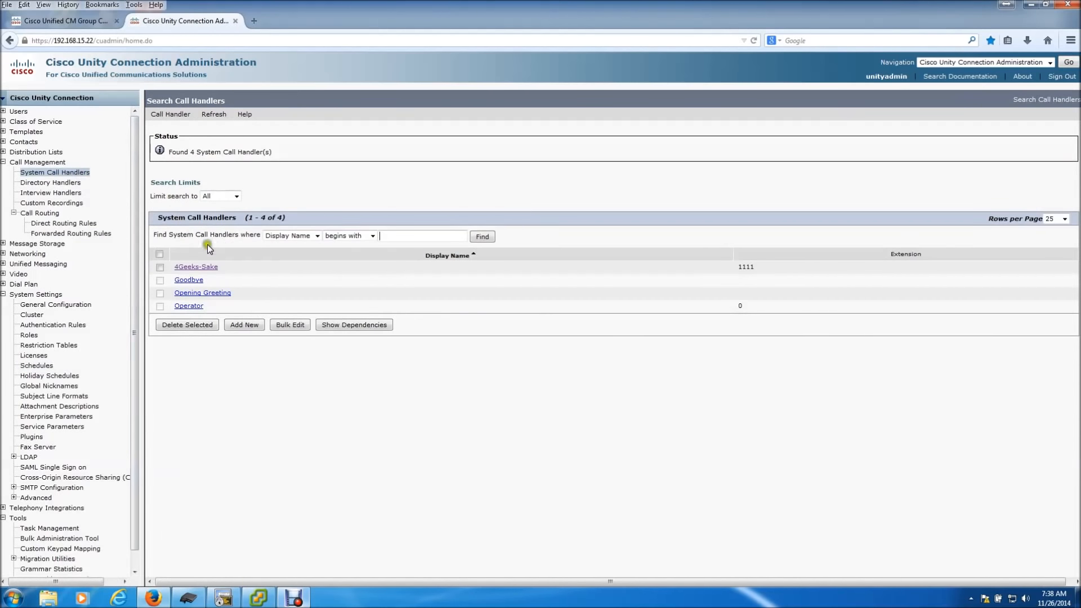
click(196, 268)
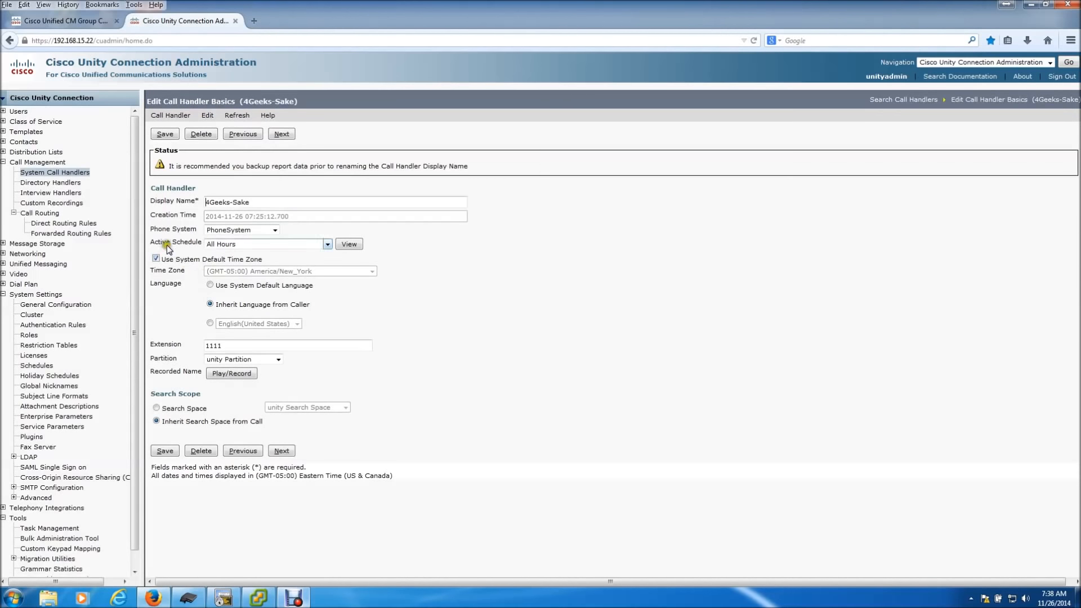
click(234, 245)
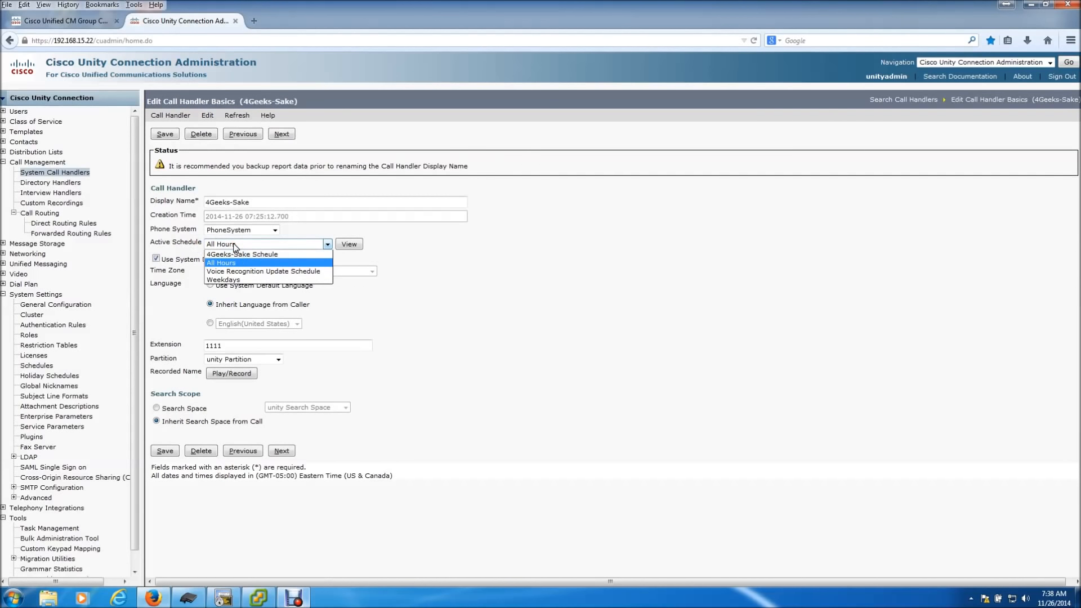
click(272, 256)
click(166, 135)
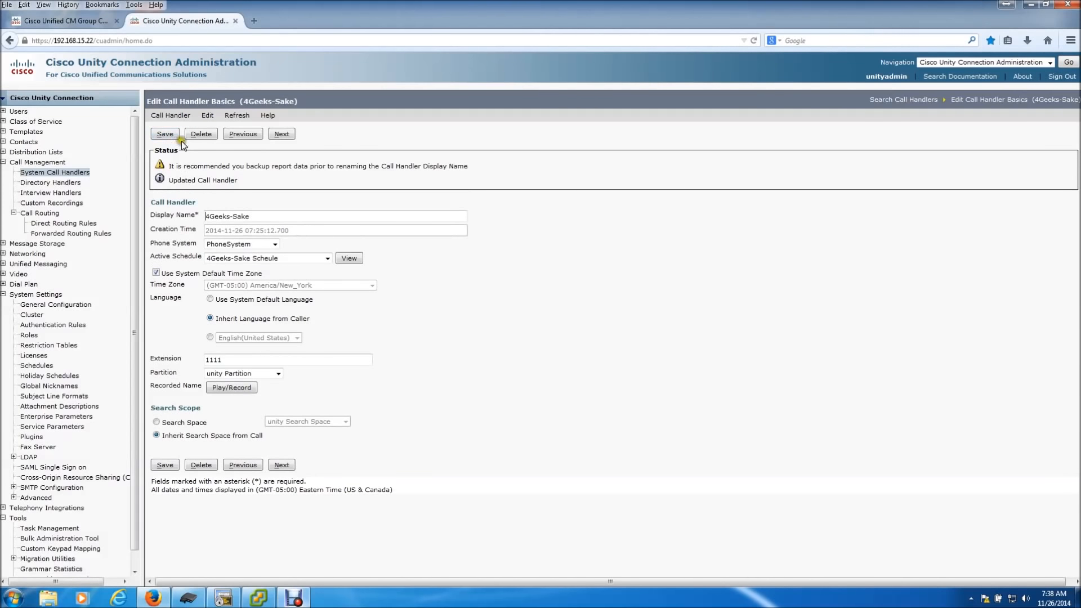
Go to the 4Geeks-Sake handler's Holiday greeting settings via Edit > Greetings
click(207, 116)
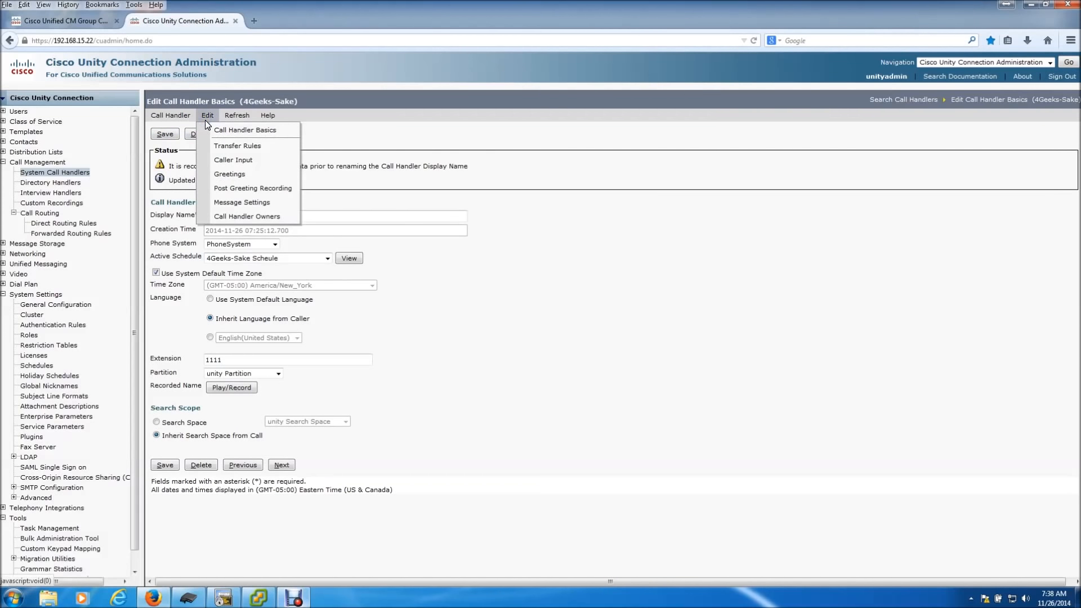
click(230, 174)
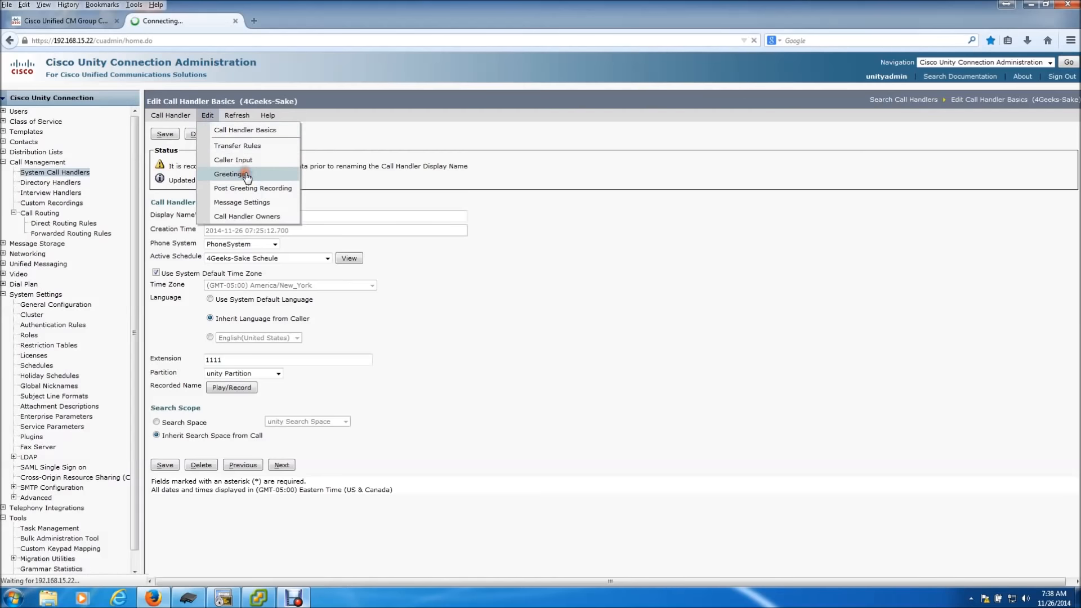
click(200, 254)
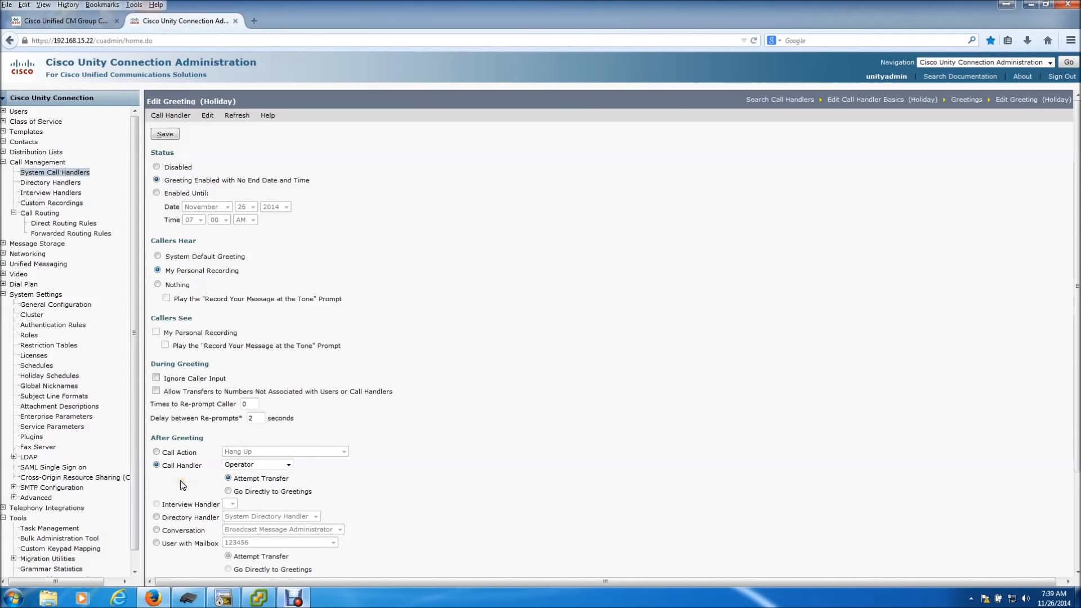
scroll(180, 481, down, 3)
scroll(180, 481, down, 1)
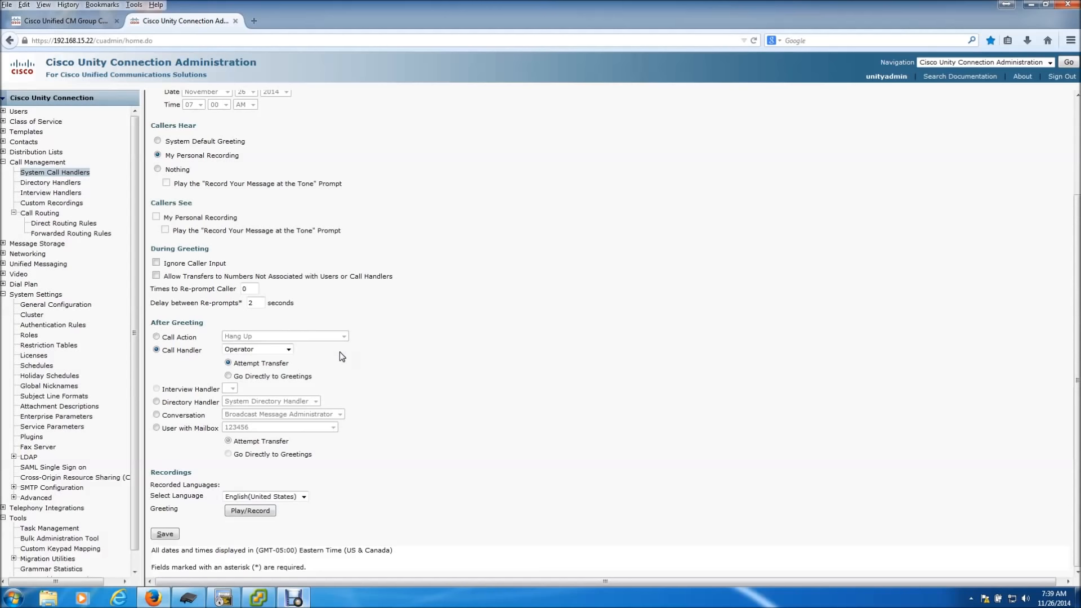
Save the holiday greeting as enabled with no end date, routing callers to the Operator handler
click(164, 534)
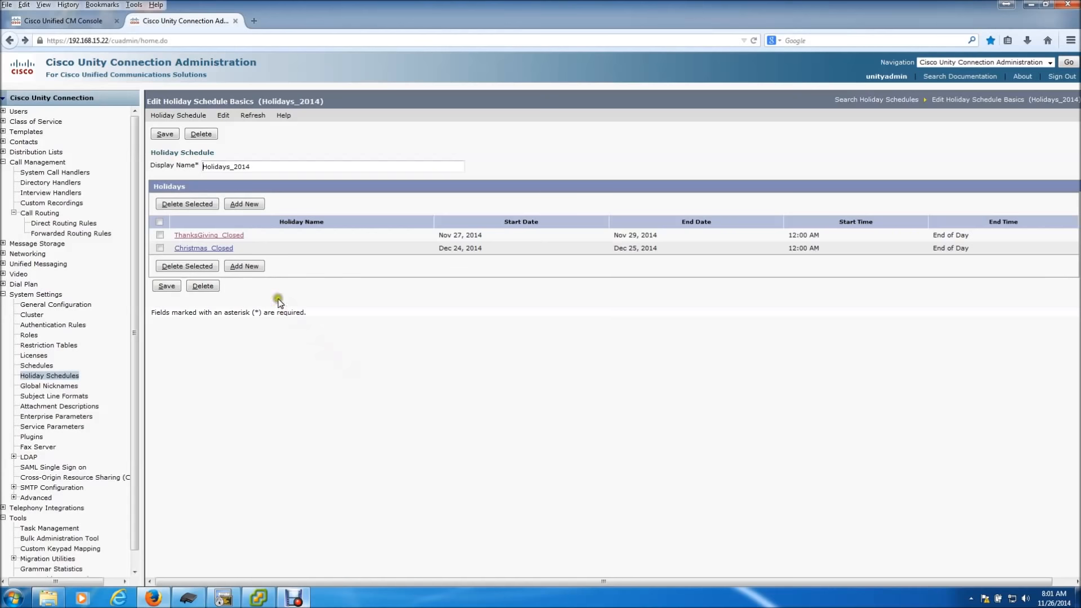
View the ThanksGiving_Closed holiday with its November 27–29, 2014 dates
click(233, 236)
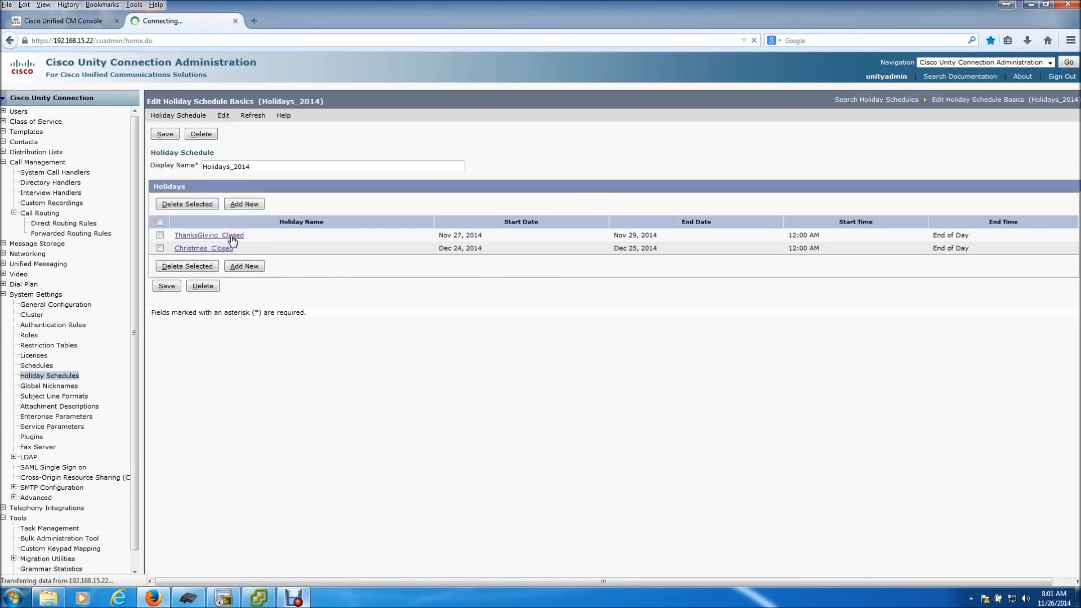